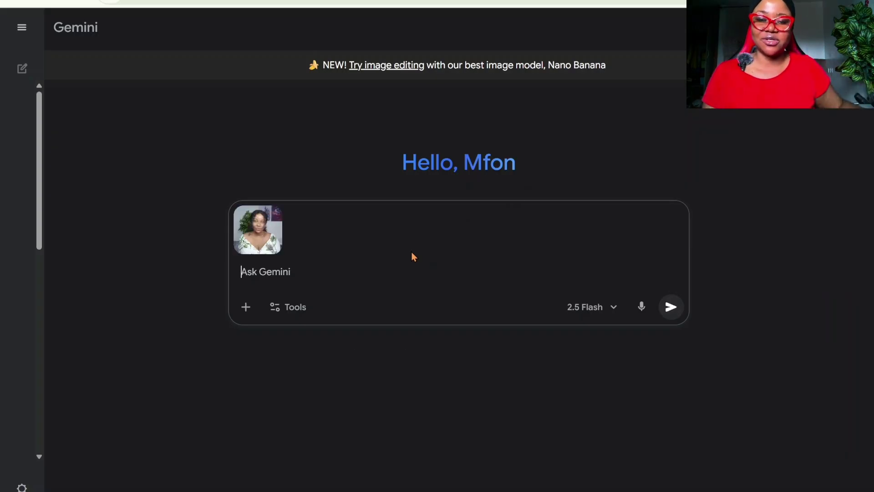
- Enter a prompt for a hyper-realistic professional studio headshot with the exact hairstyle and face, a white corporate shirt, and a cute and confident expression
click(345, 273)
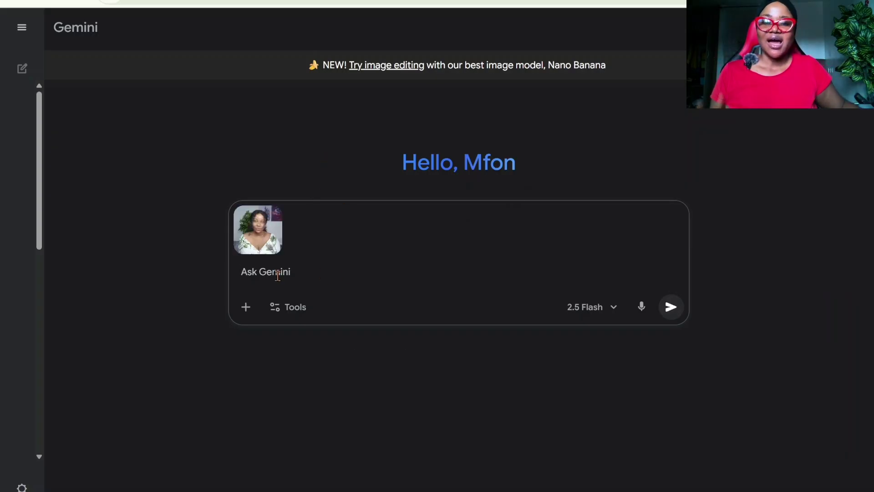
text(Create a hyper-realistic professional studio headshot with exact hairstyle using the exact face above, in a white corporate shirt. The expression is cute and confident.)
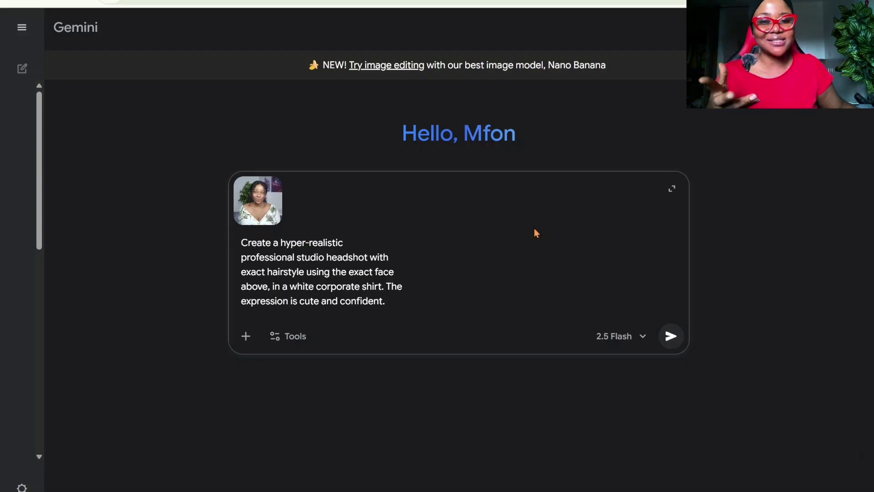
click(410, 240)
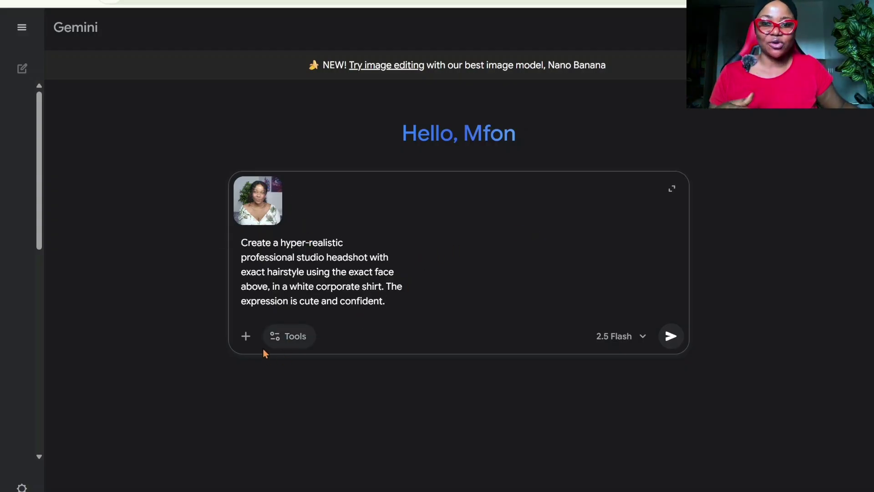
- Enable the Create images tool for the prompt and generate the headshot from the attached photo
click(287, 342)
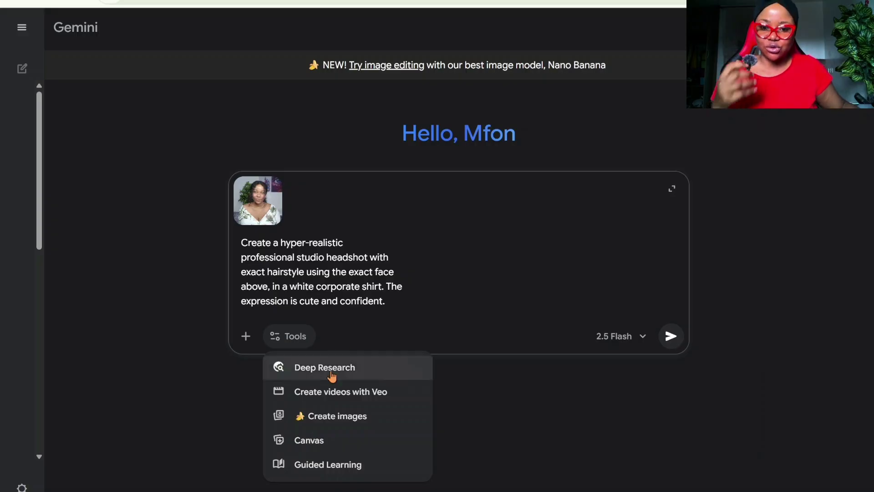
click(329, 426)
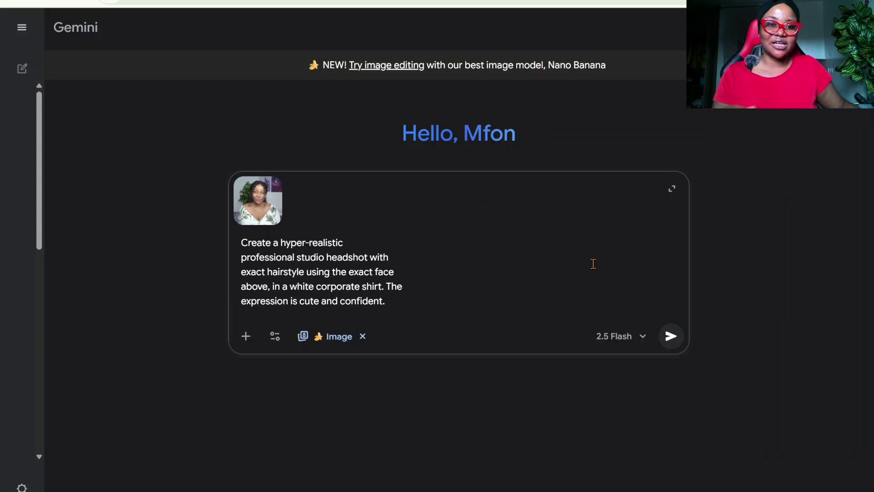
click(672, 336)
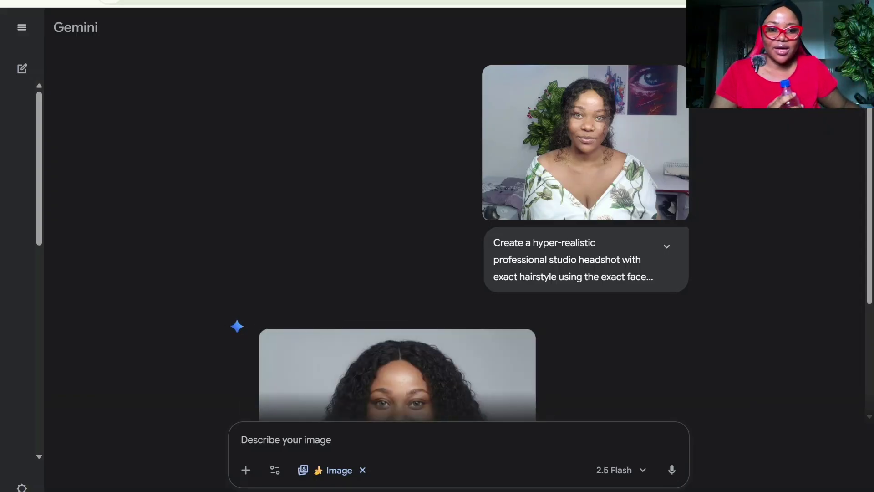
scroll(484, 273, down, 3)
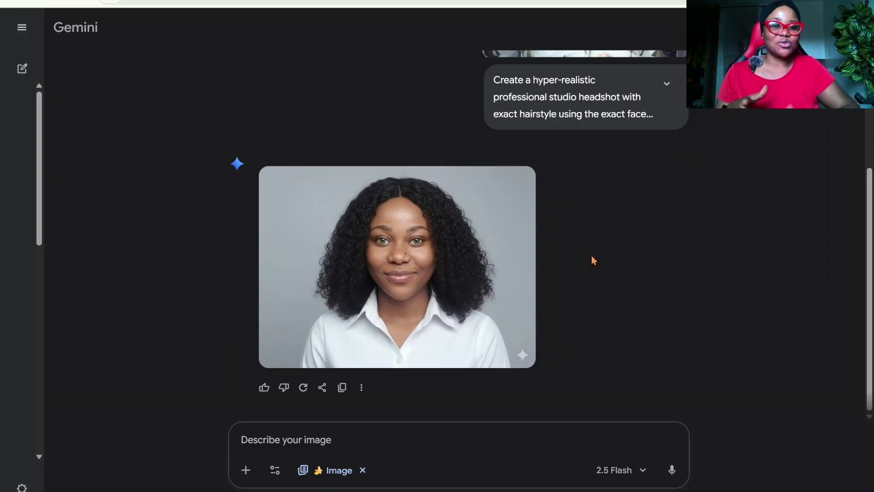
- Submit the follow-up prompt "CHANGE THE SHIRT TO BLACK. MAKE IT A STRAIGHT HAIR" for the generated headshot
mouse_move(522, 183)
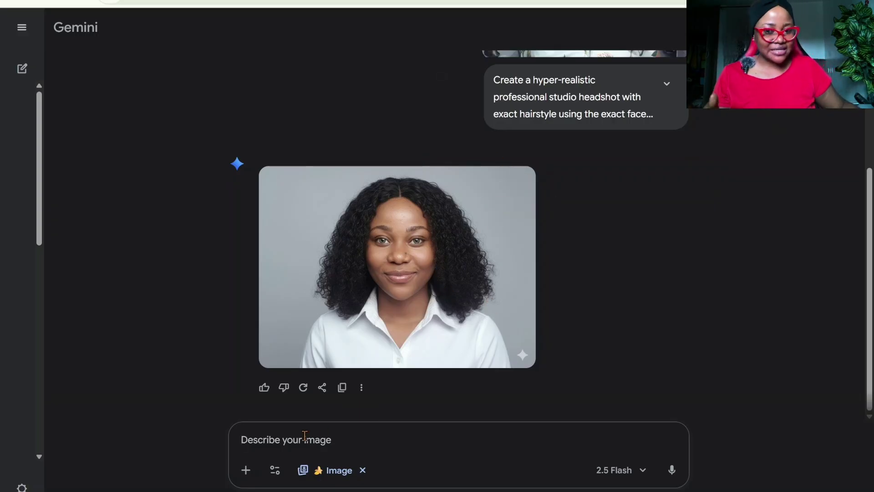
click(297, 441)
text(CHAN)
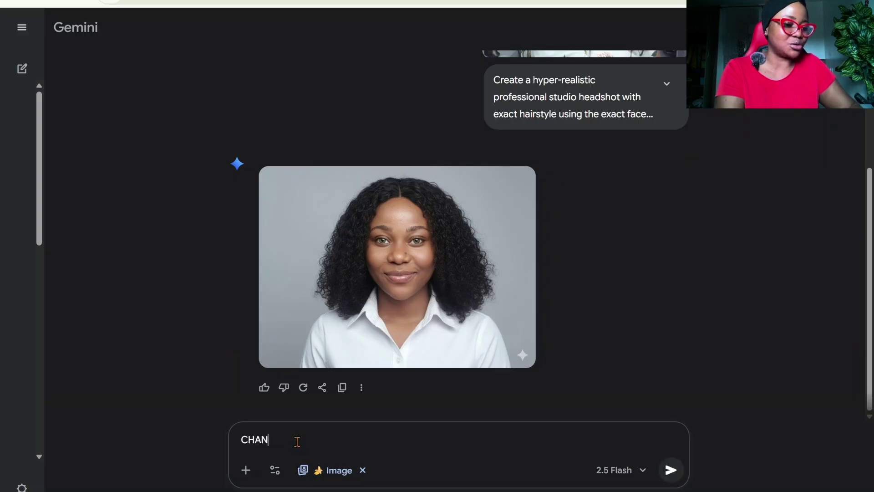
text(GE THE SH)
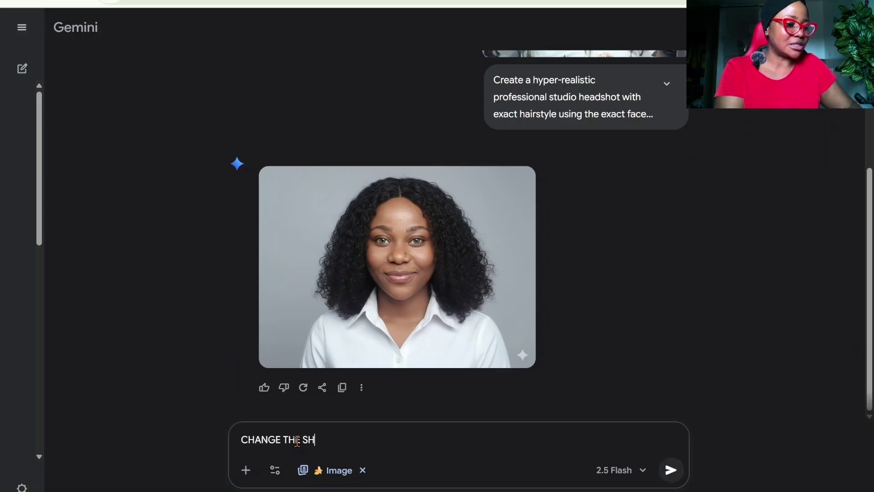
text(IRT TO BLACK)
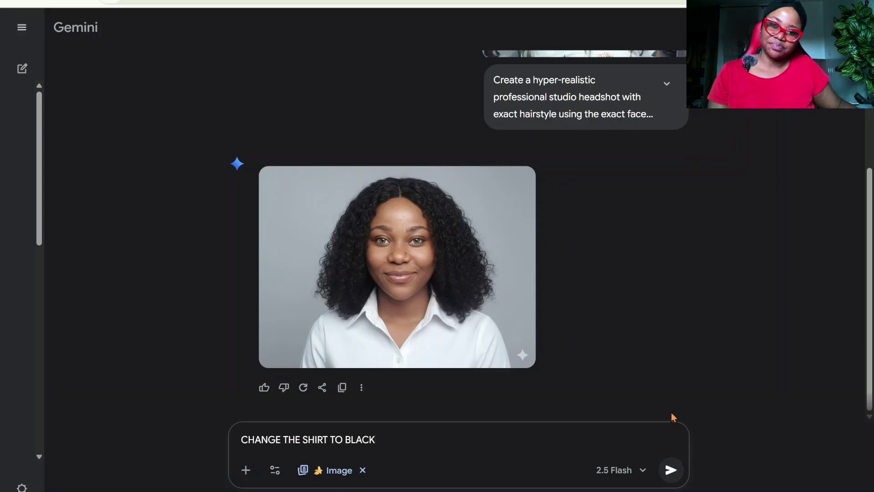
text(. MAK)
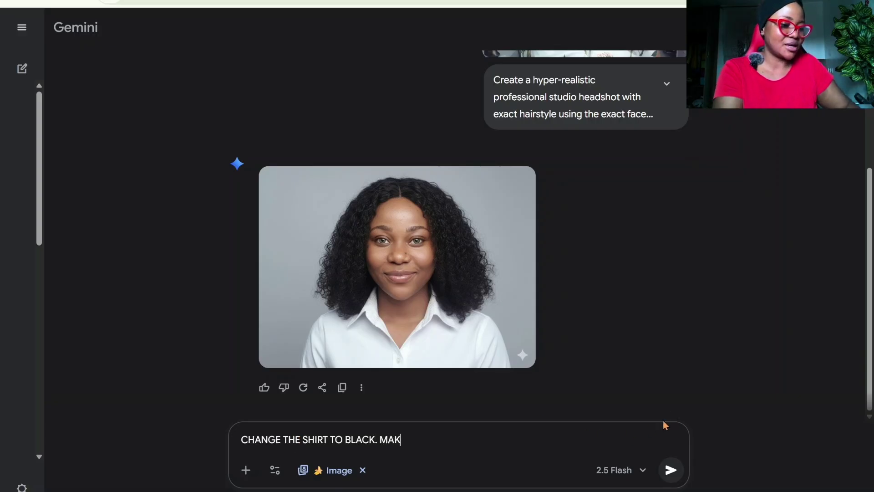
text(E IT A )
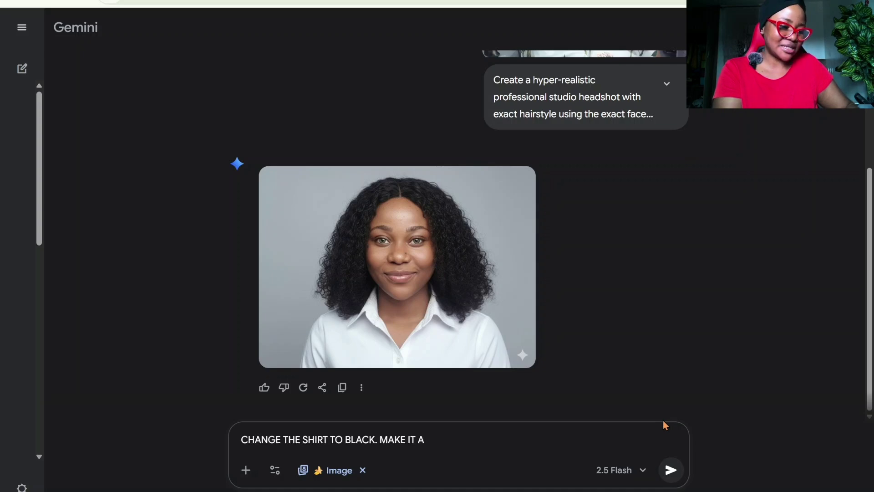
text(STR)
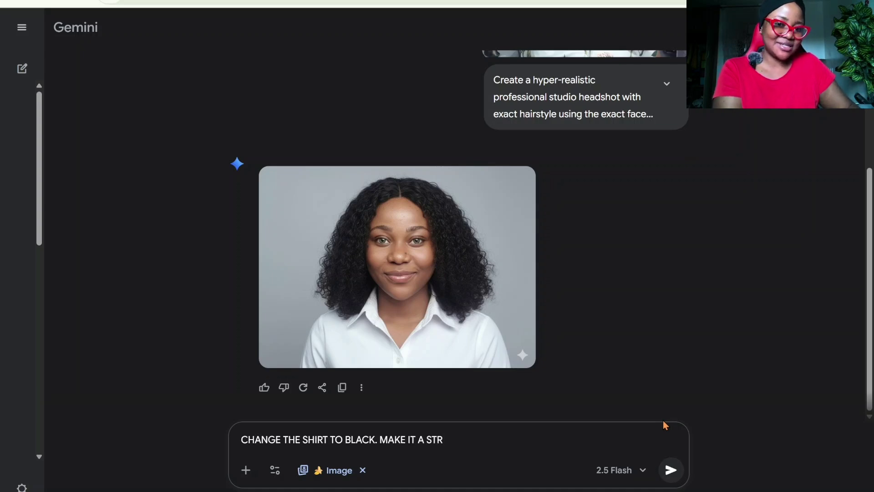
text(AIGHT)
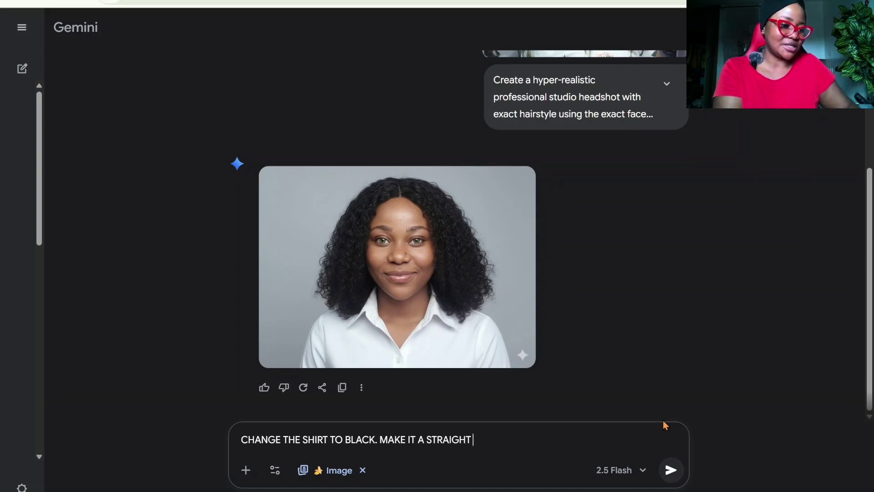
text( HAIR)
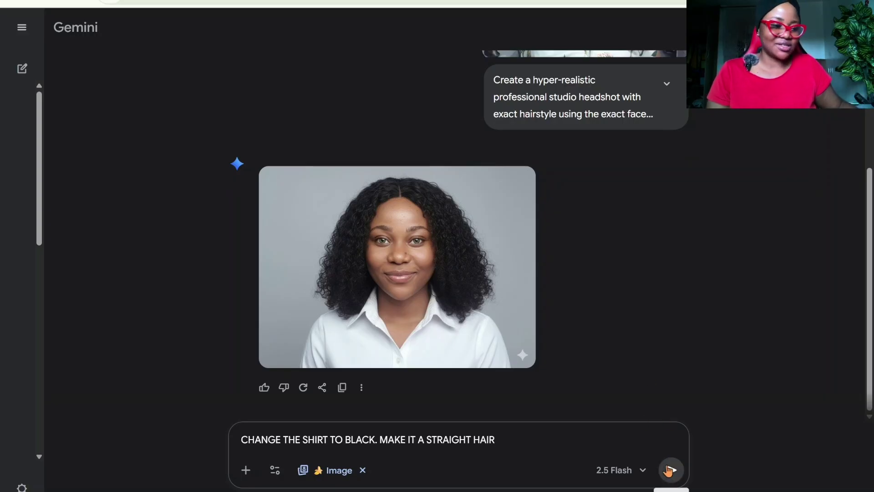
click(668, 470)
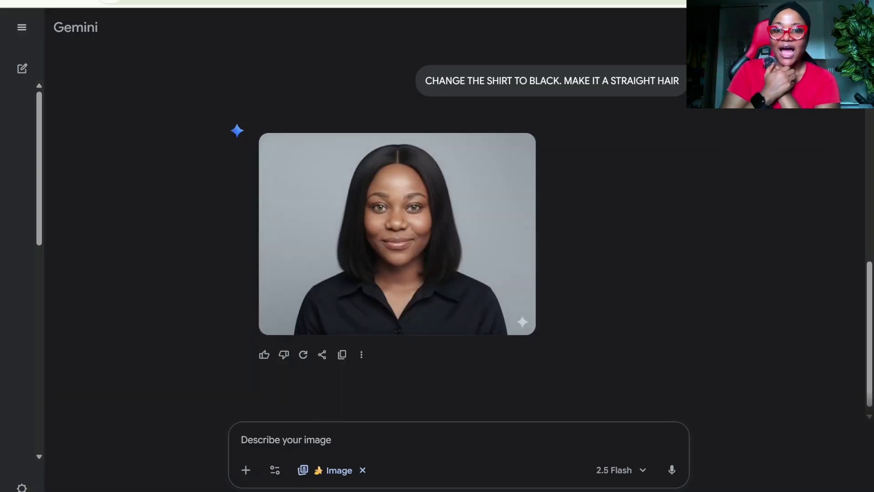
mouse_move(413, 273)
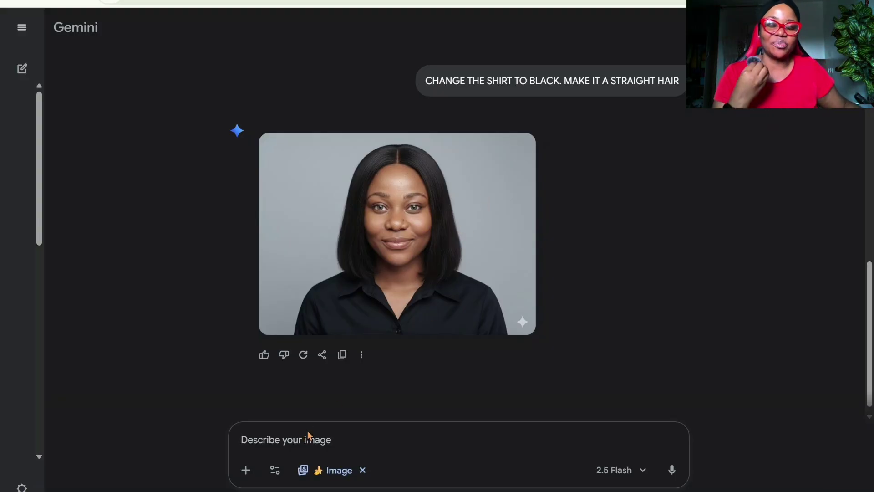
- Generate a hyper-realistic studio headshot from the newly attached photo with exact face and hairstyle, a white corporate shirt and a cute, confident expression
scroll(484, 192, up, 10)
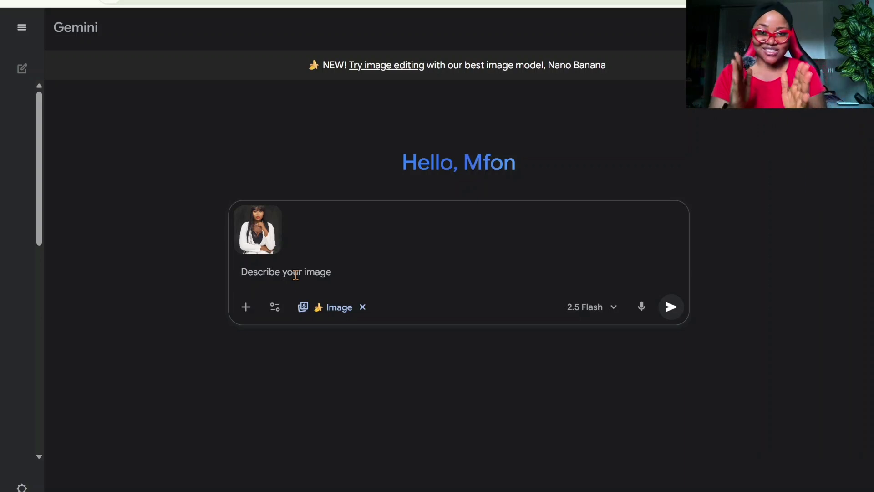
text(Create a hyper-realistic professional studio headshot with exact hairstyle using the exact face above, in a white corporate shirt. The expression is cute and confident.)
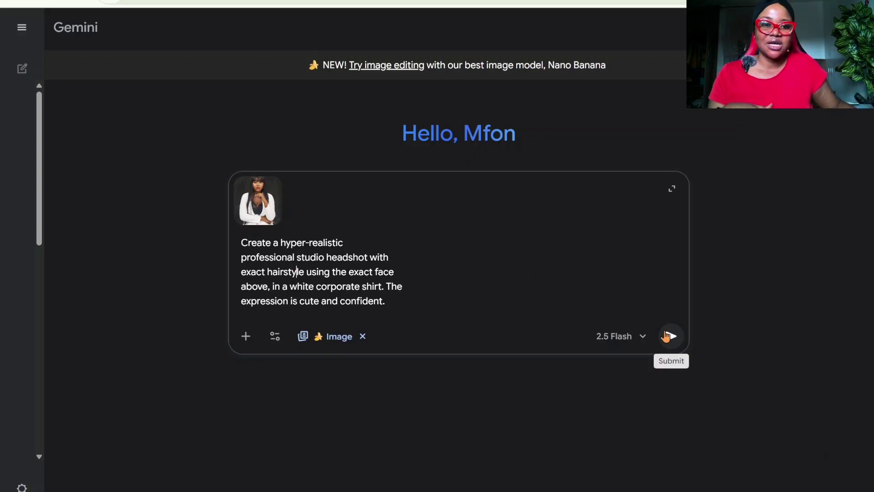
click(669, 337)
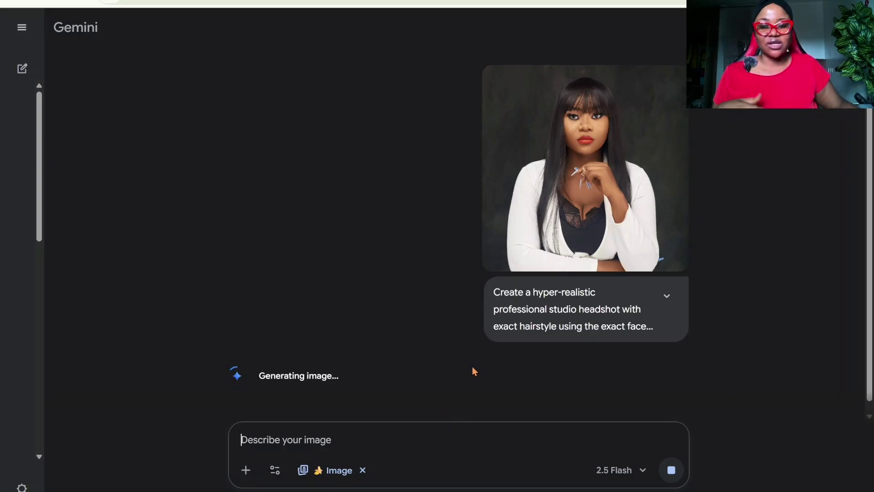
- Compare the generated white-shirt headshot with the original photo, checking the face, hairstyle and pose
scroll(457, 294, down, 2)
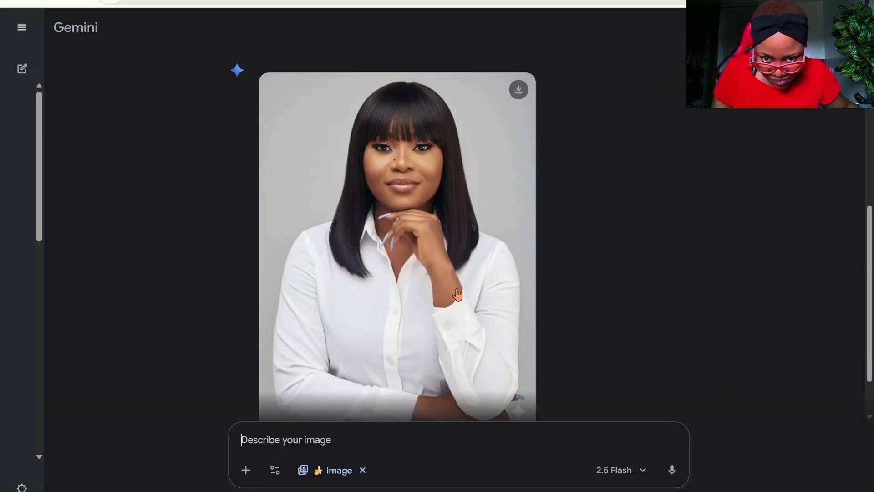
scroll(458, 293, down, 2)
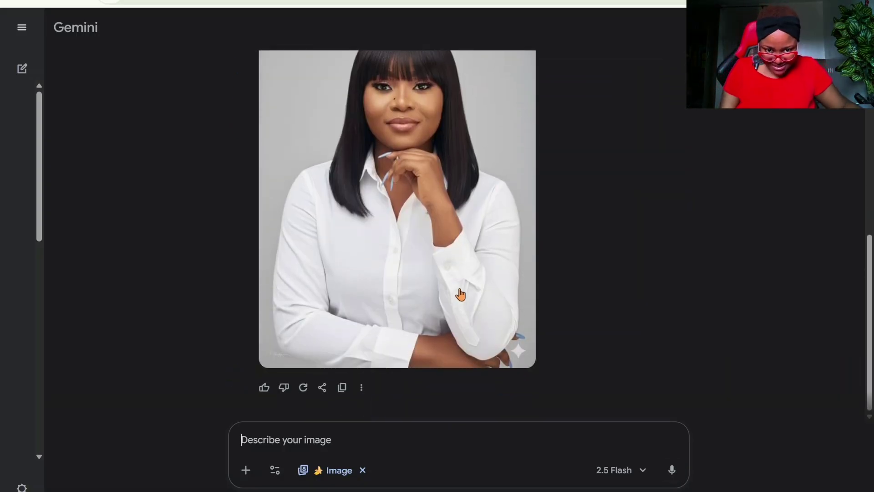
scroll(464, 291, up, 10)
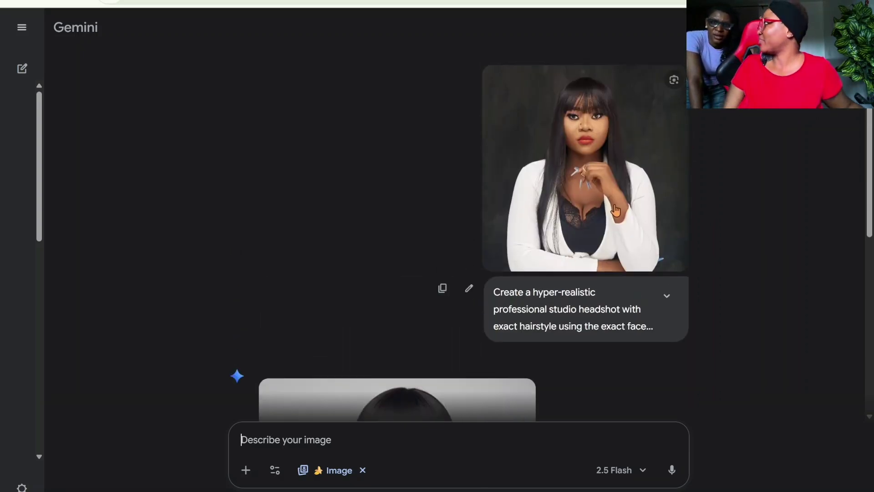
scroll(614, 210, down, 7)
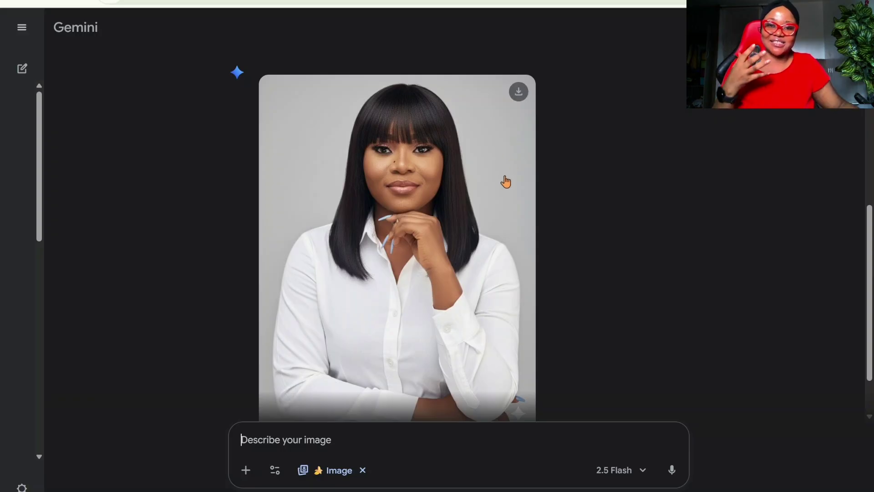
scroll(504, 182, up, 4)
scroll(506, 185, up, 3)
scroll(512, 237, down, 6)
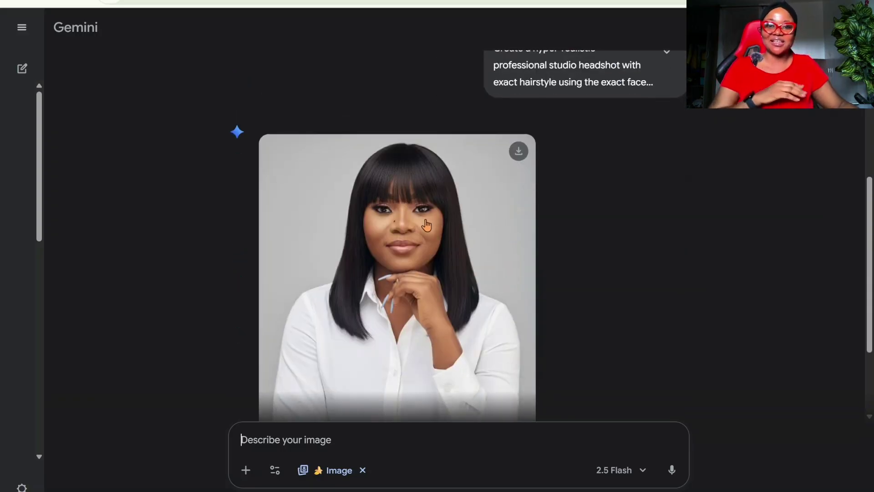
scroll(456, 230, down, 2)
scroll(425, 227, up, 2)
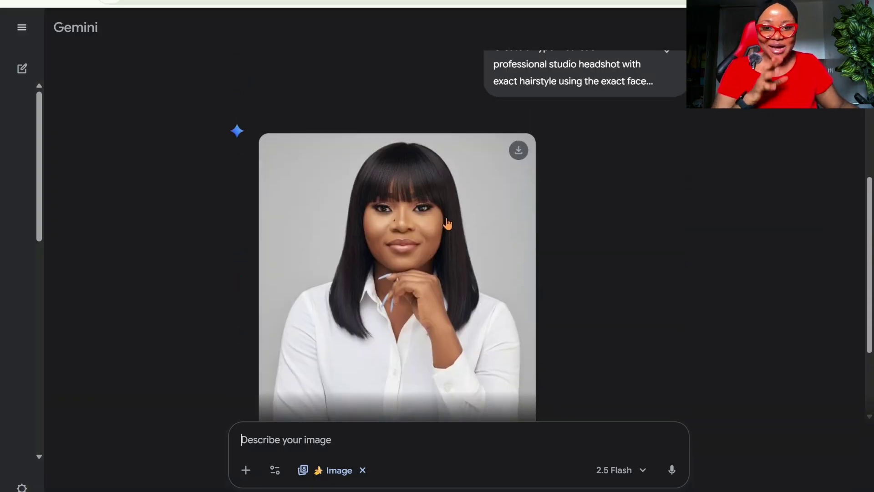
- Download the generated headshot of the woman in the white shirt
click(519, 151)
scroll(474, 289, down, 2)
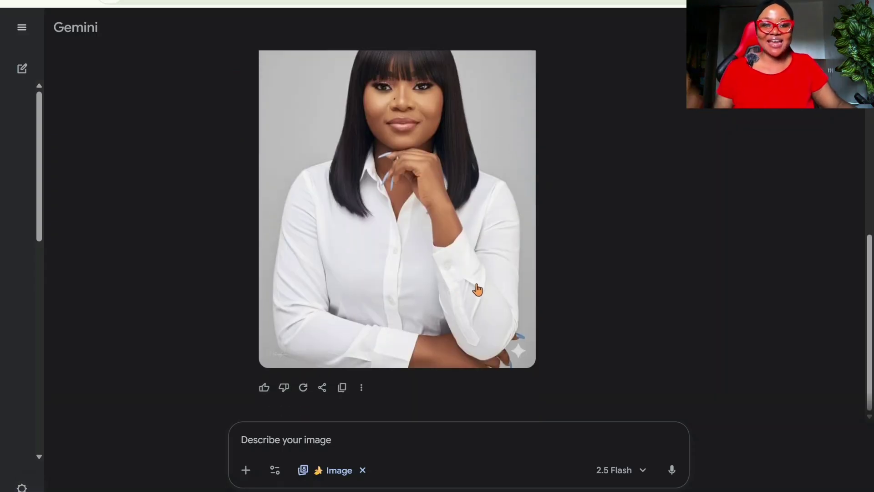
scroll(478, 289, up, 1)
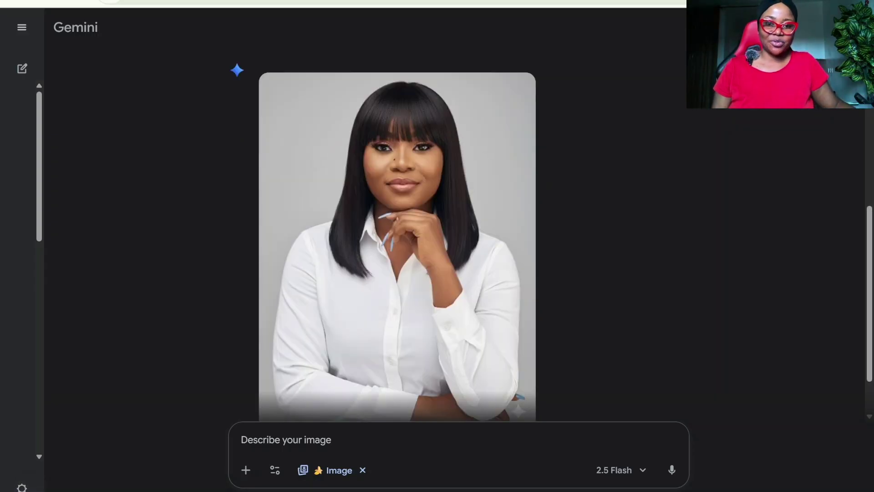
scroll(552, 289, down, 1)
- Replace the white-shirt prompt with a detailed headshot prompt: white suit, hot-pink camisole, right hand under jaw, textured earthy brown wall, exact face and hairstyle
scroll(597, 224, up, 5)
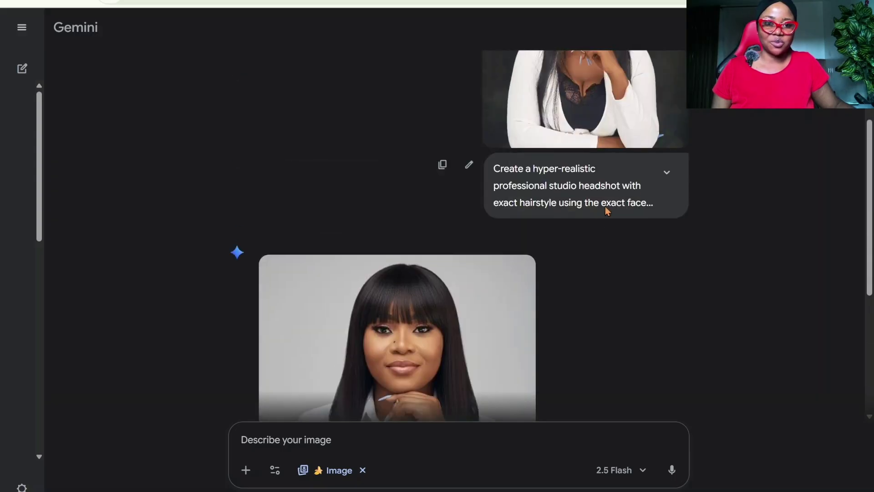
click(469, 164)
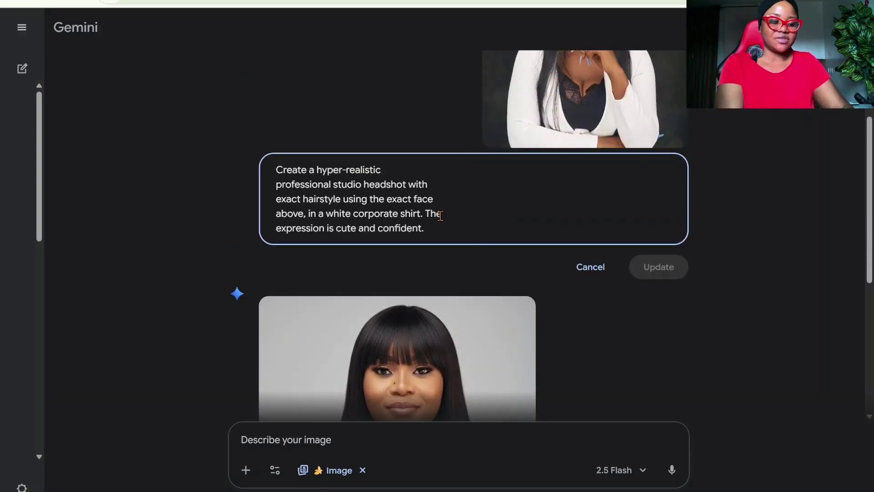
key(ctrl+a)
key(ctrl+v)
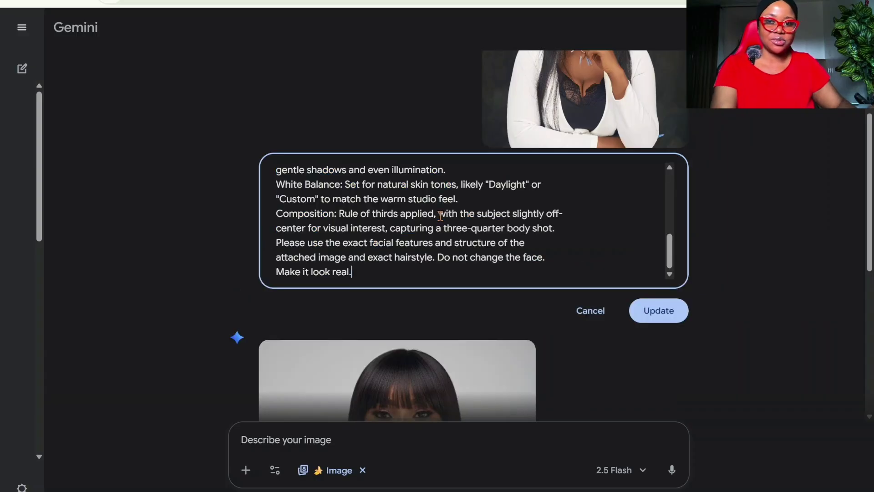
- Read through the detailed white-suit prompt, submit the update and view the regenerated portrait
scroll(435, 227, up, 10)
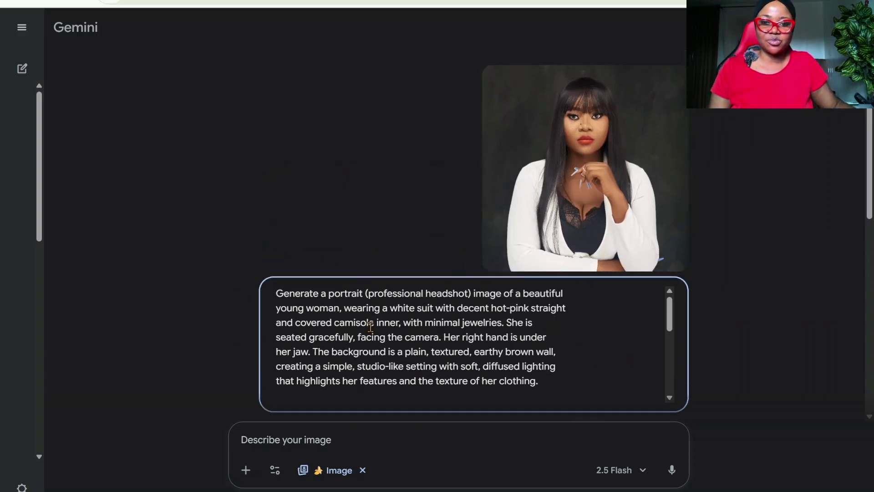
scroll(370, 326, down, 2)
scroll(387, 327, up, 2)
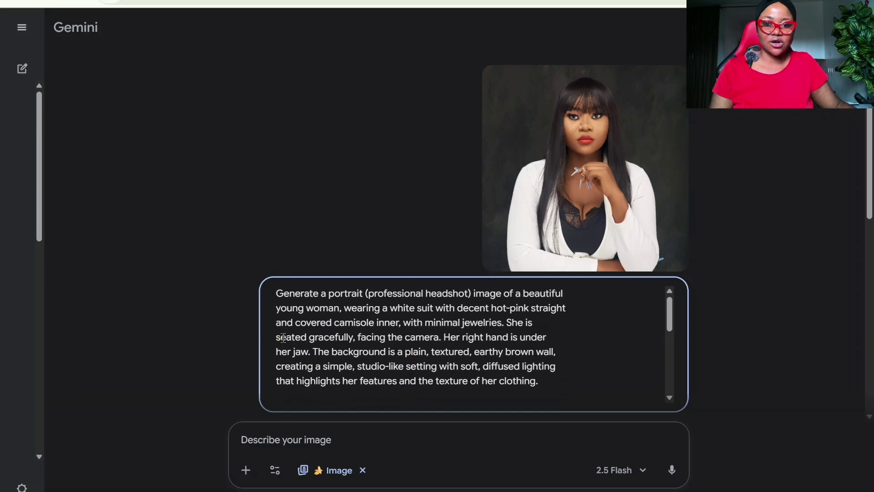
scroll(417, 335, down, 3)
scroll(418, 335, down, 3)
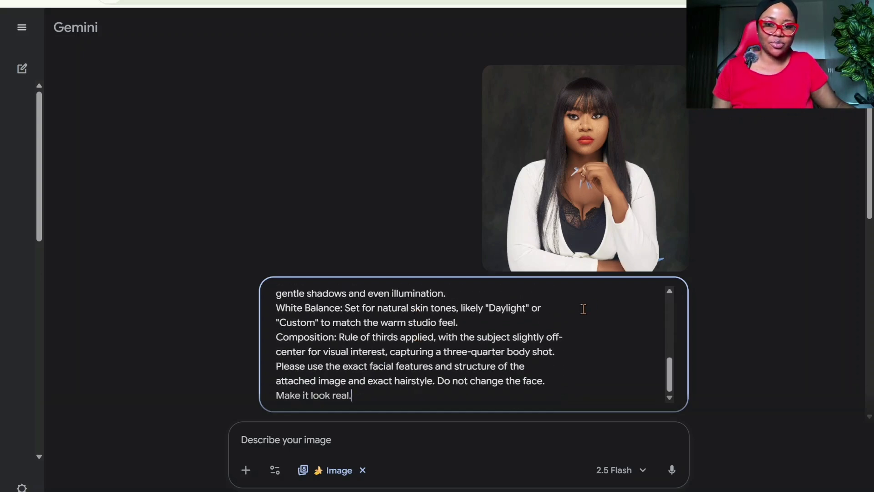
scroll(656, 319, down, 5)
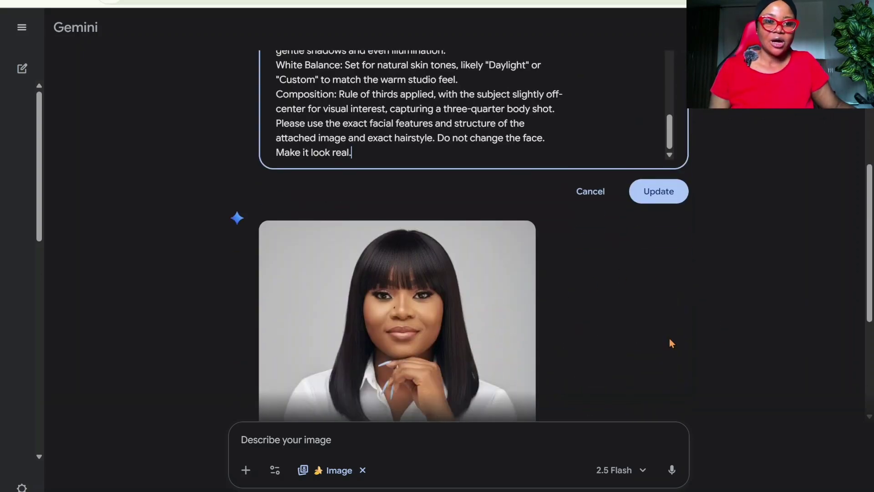
click(654, 201)
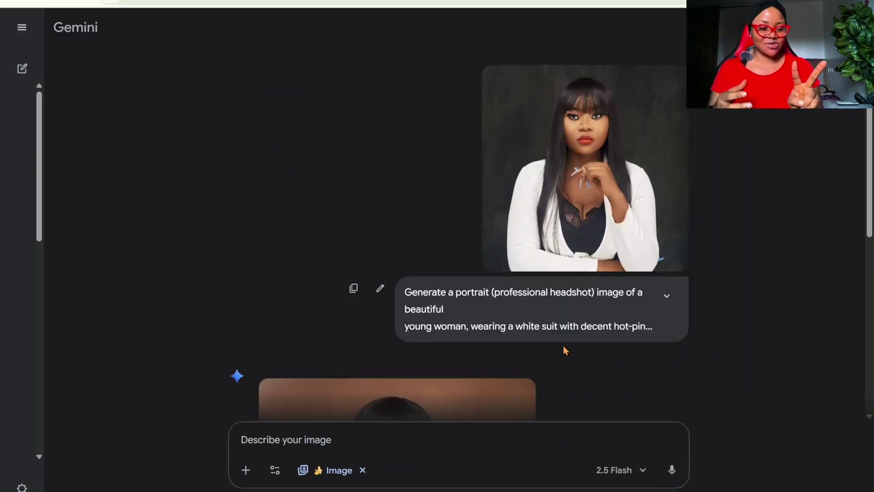
scroll(551, 243, down, 6)
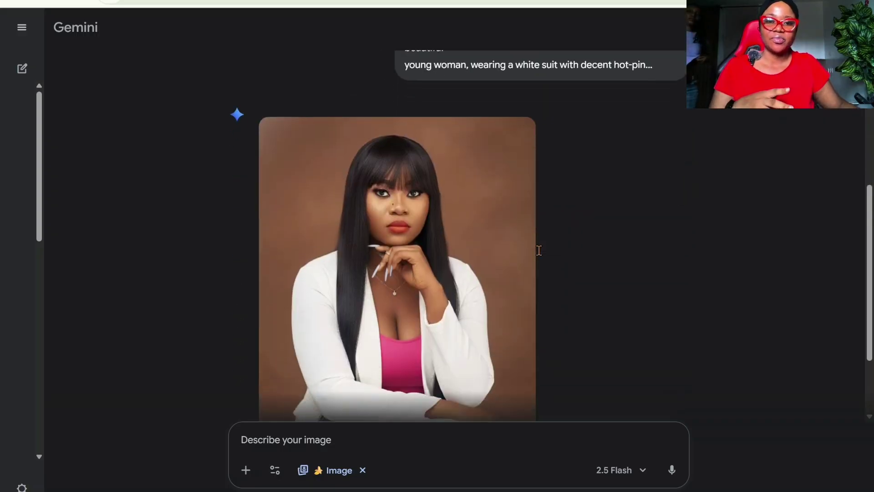
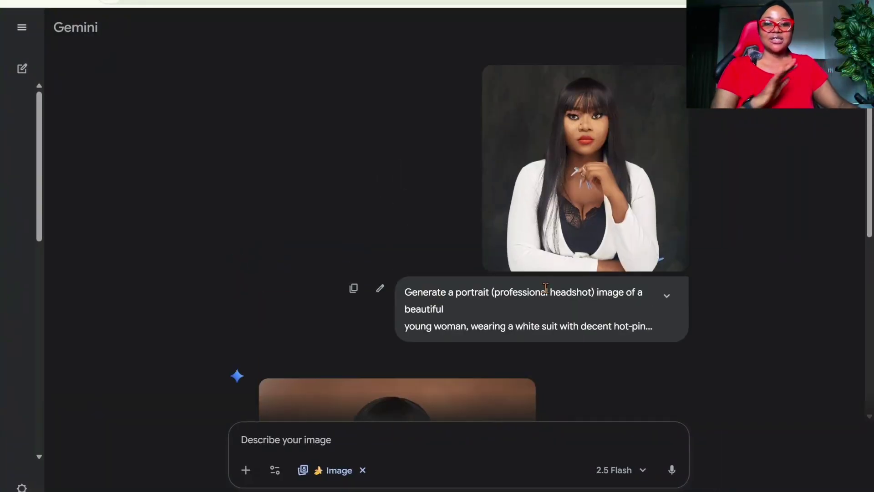
- Replace the white-suit prompt with one for a woman seated on a dark wooden stool in an oversized brown linen shirt and wide-leg white linen trousers
click(380, 288)
key(shift+Down)
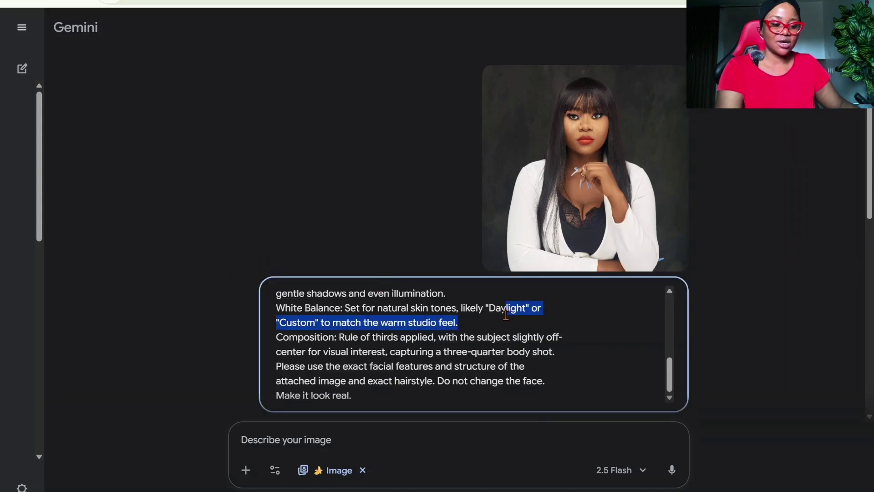
key(ctrl+a)
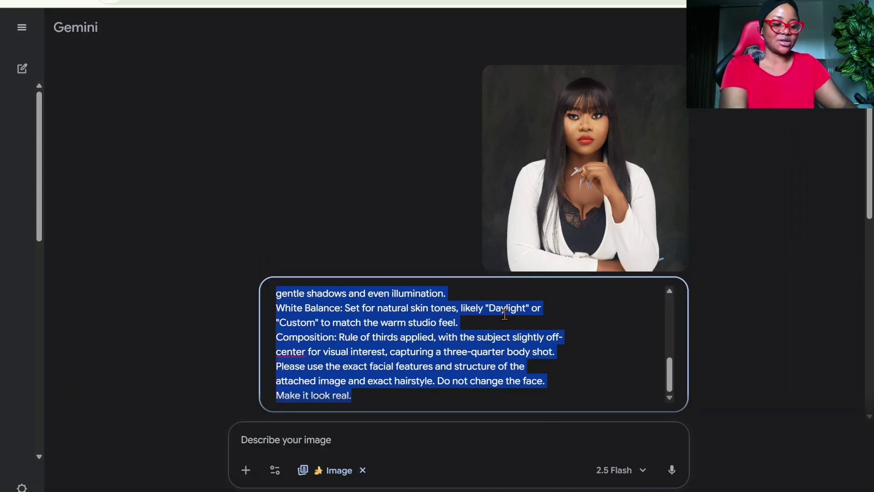
key(ctrl+v)
scroll(567, 354, up, 15)
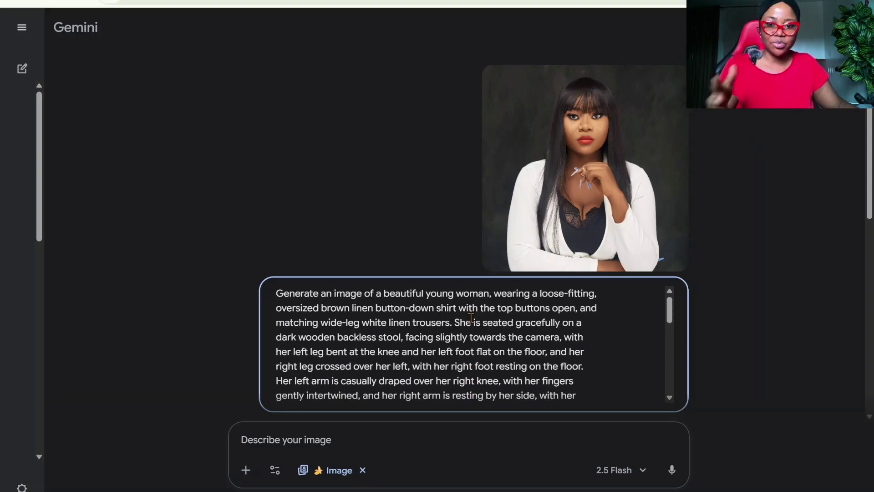
scroll(473, 318, down, 15)
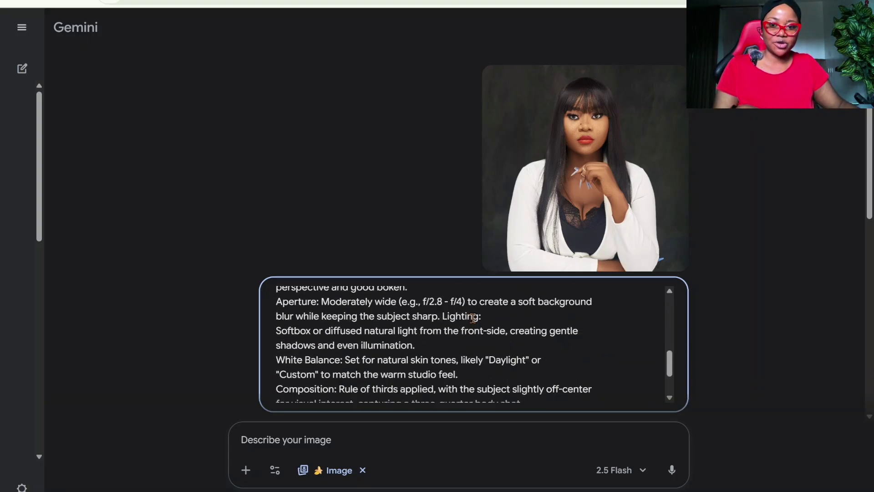
scroll(665, 275, down, 5)
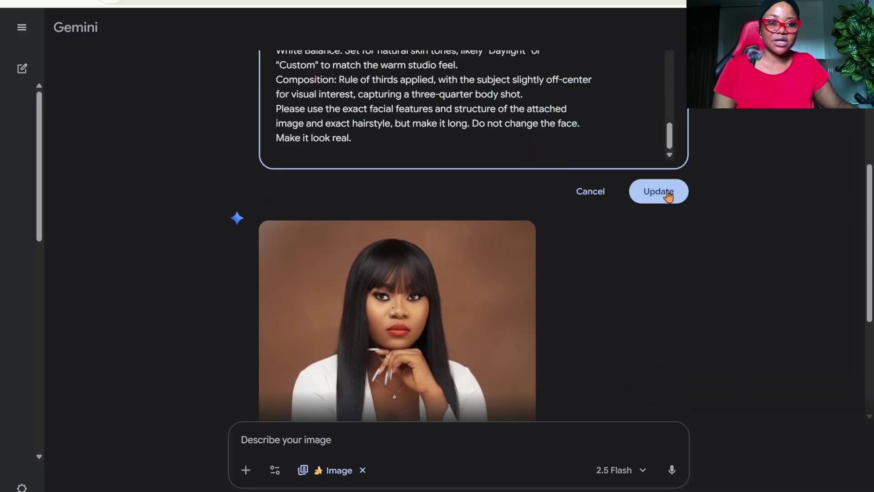
- Regenerate the image from the brown linen shirt prompt and download the seated portrait
click(658, 191)
scroll(459, 336, down, 5)
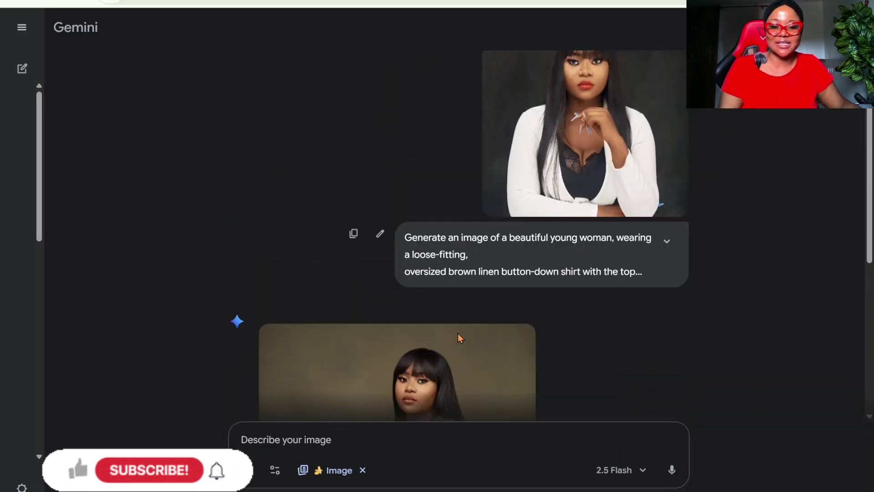
scroll(489, 296, down, 2)
scroll(481, 288, up, 2)
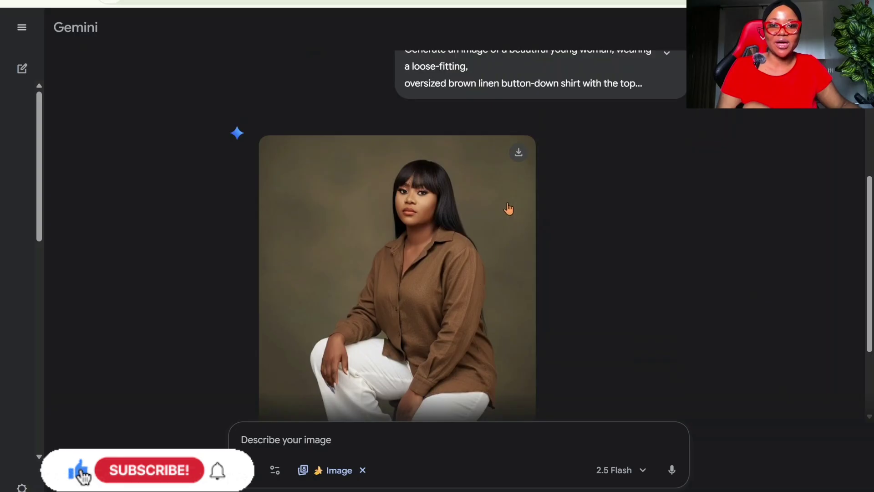
click(518, 153)
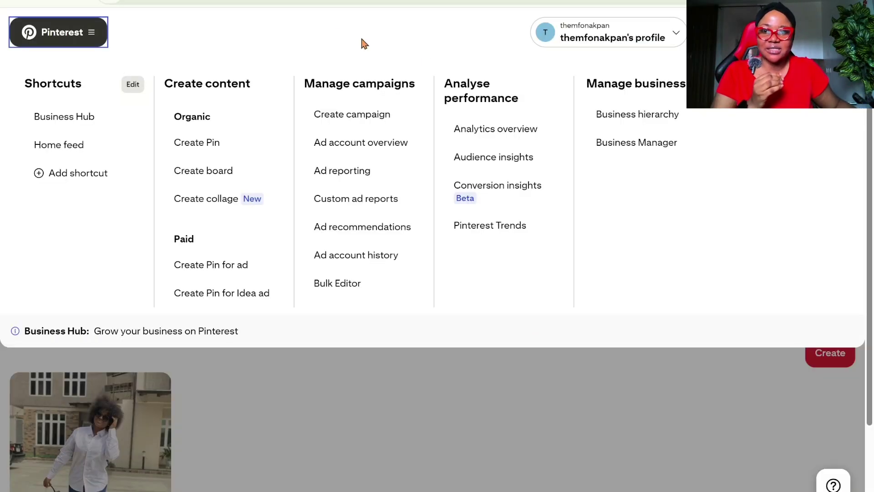
- Switch to Pinterest and search the pins for "photoshoot ideas"
click(681, 40)
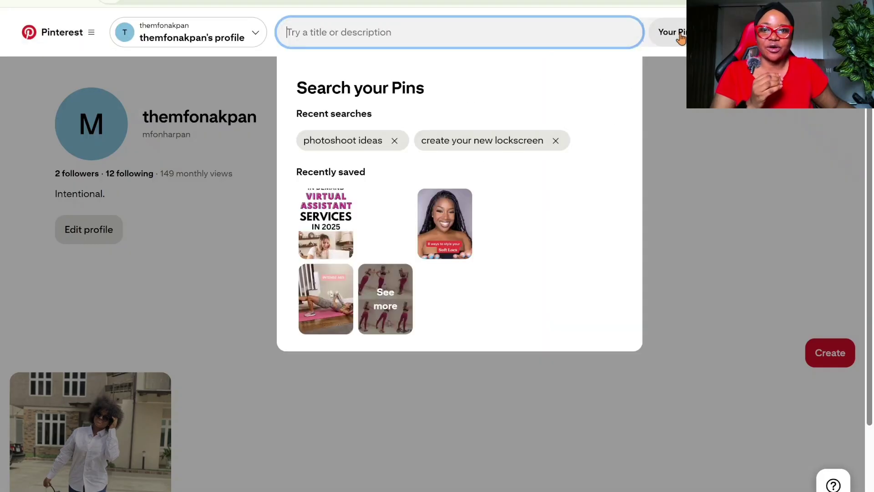
text(pro)
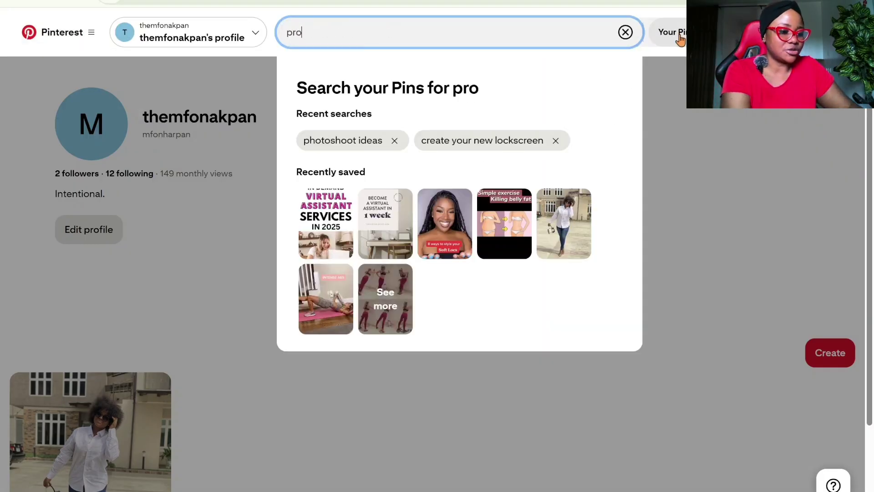
click(353, 142)
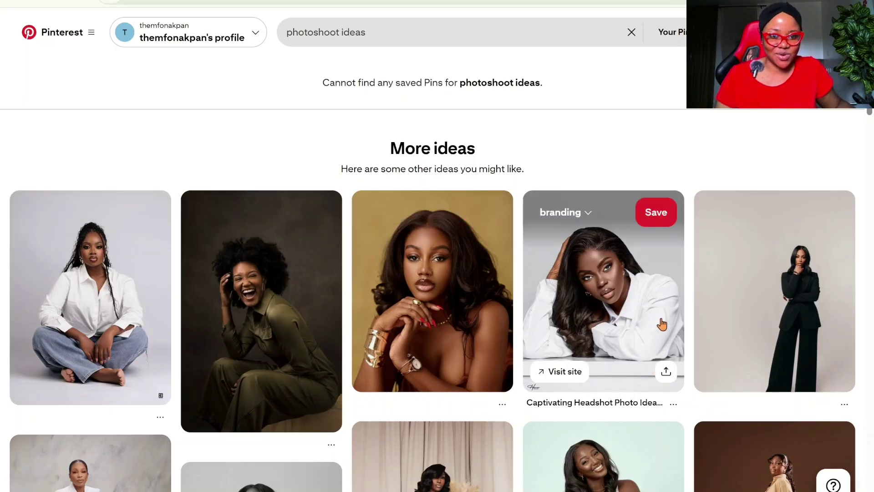
- Open the "Captivating Headshot Photo Ideas" pin of the woman leaning in a white shirt and download its image
click(665, 376)
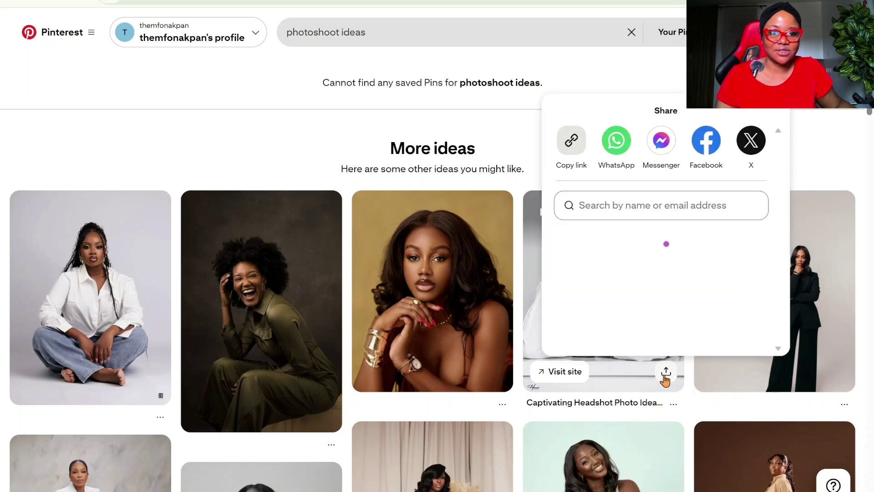
click(524, 136)
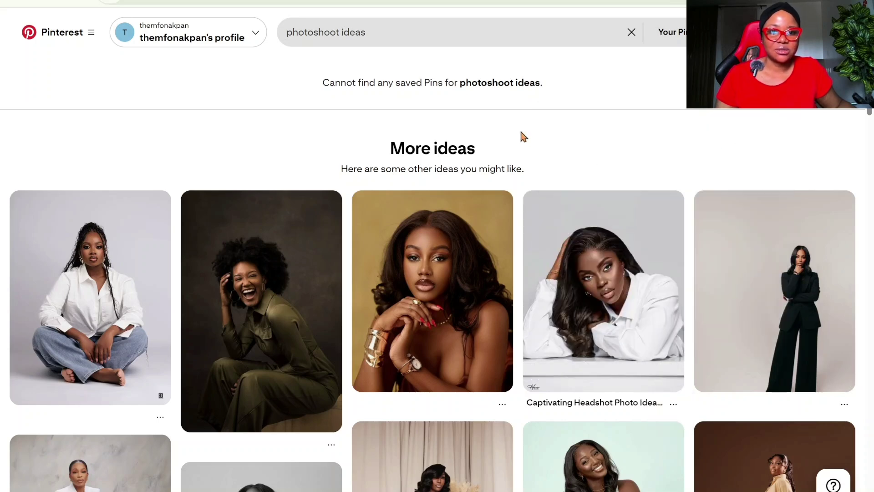
click(608, 302)
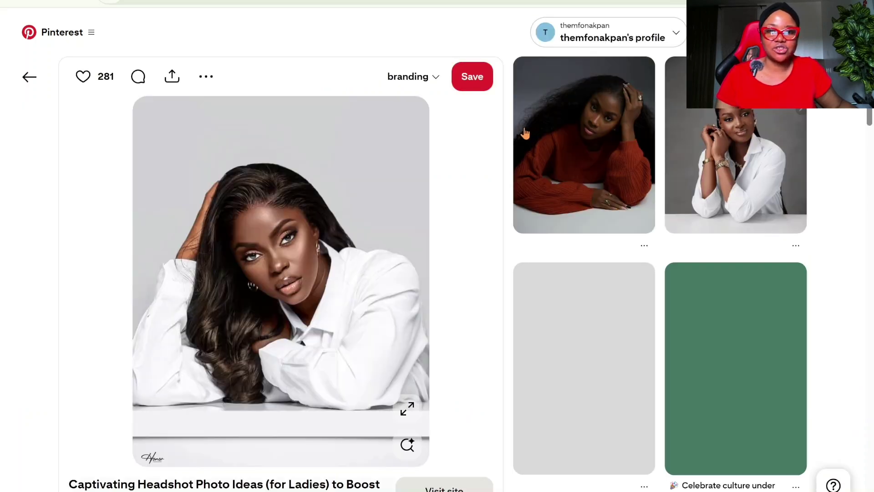
click(206, 76)
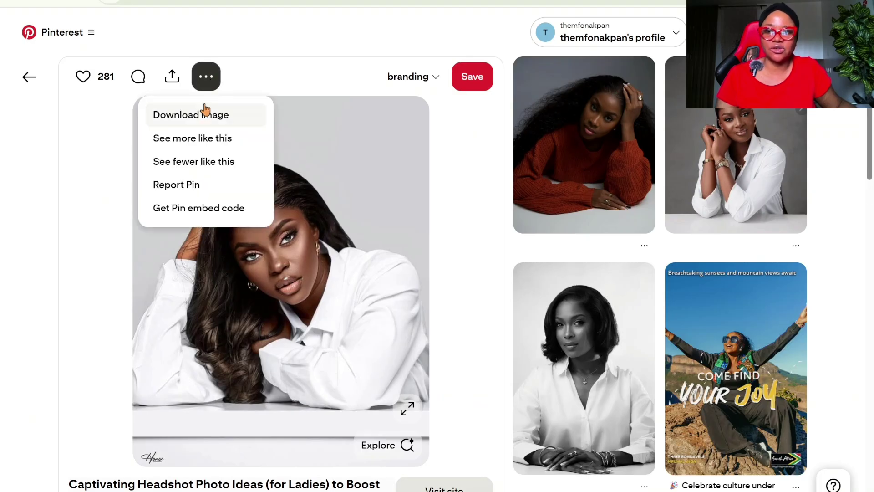
click(196, 116)
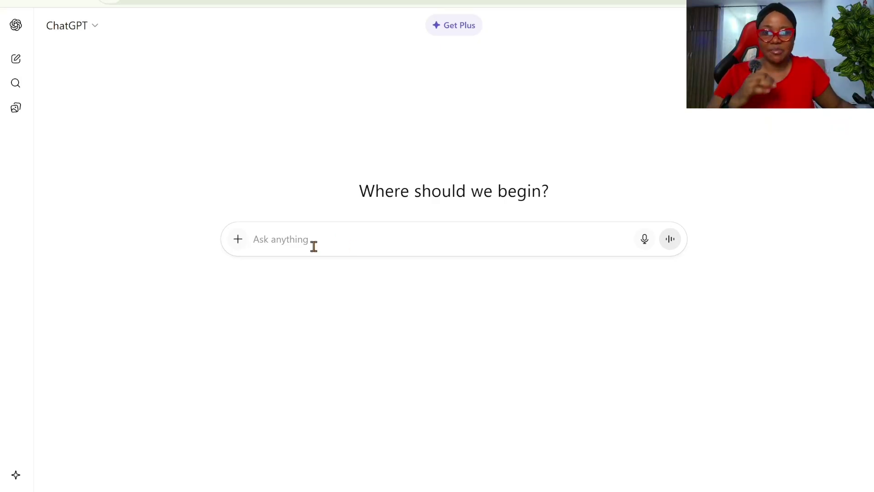
- Switch to ChatGPT, attach the downloaded Pinterest headshot and submit the prompt "Describe this image"
click(238, 242)
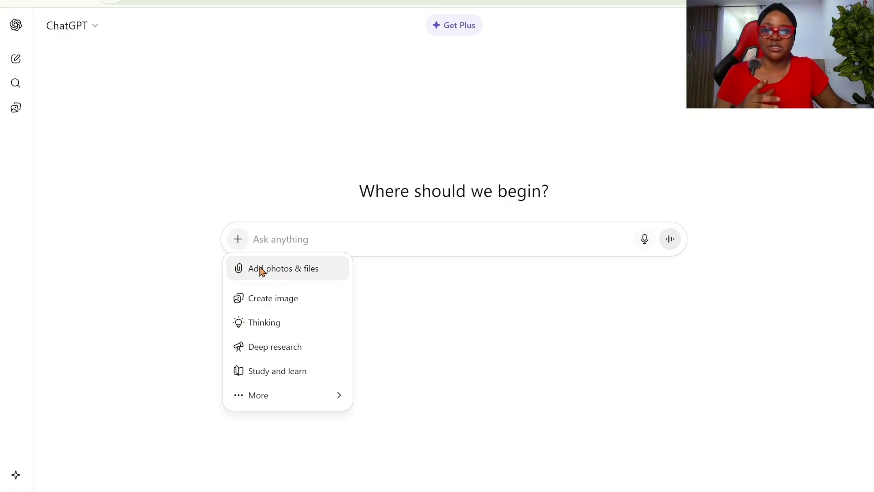
click(263, 271)
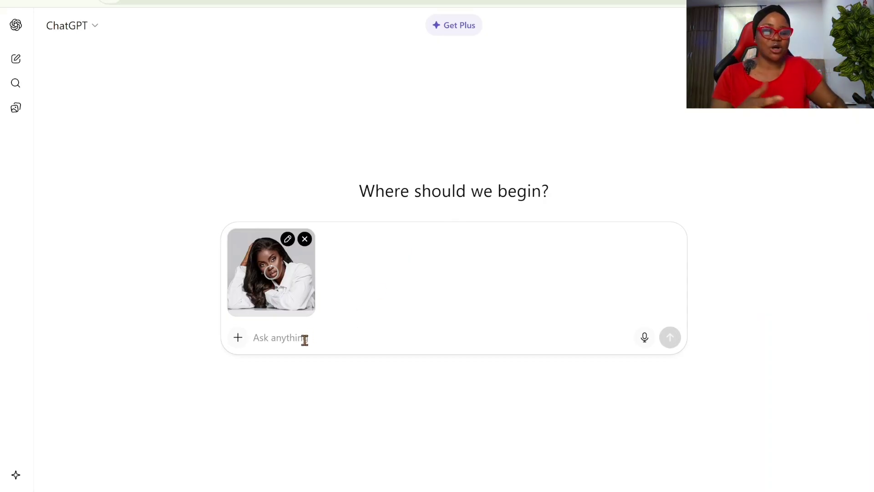
text(D)
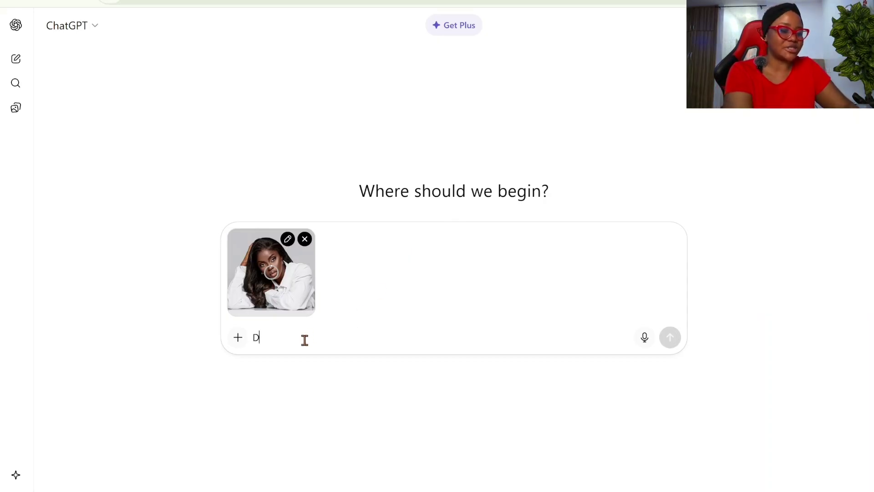
text(escribe)
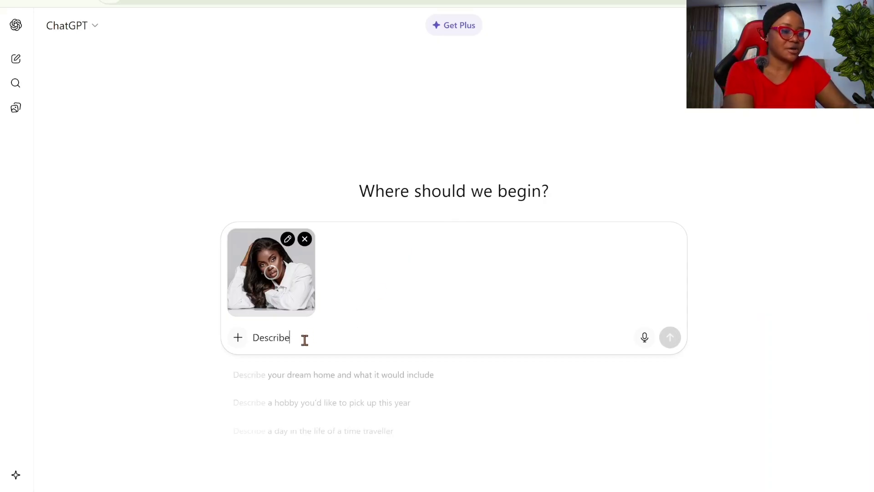
text( this image)
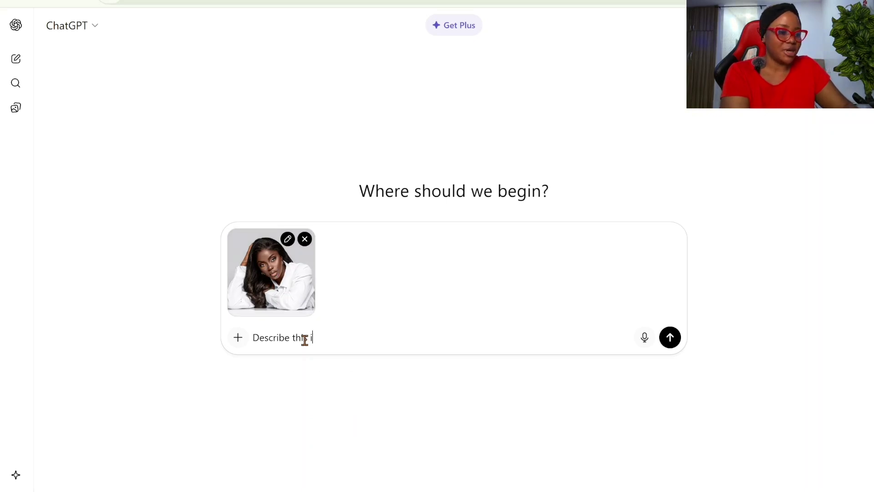
click(670, 337)
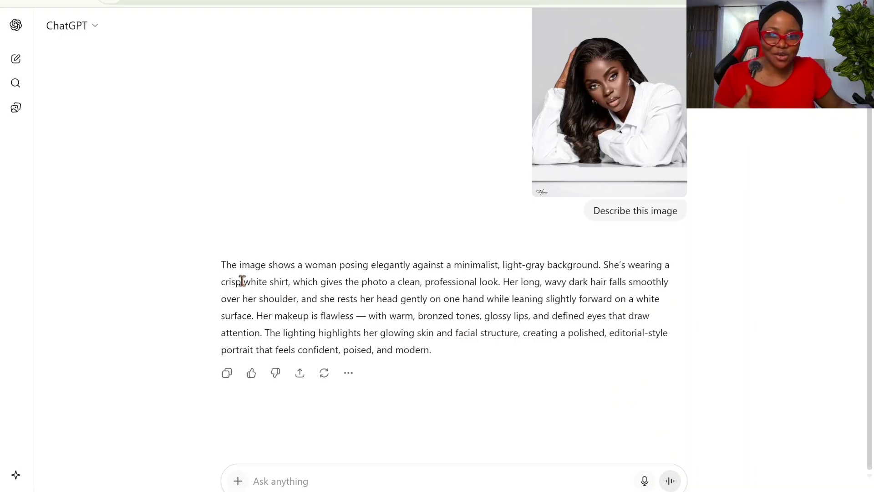
- Copy ChatGPT's full image description and paste it as the prompt in a new Gemini chat set to create images
drag(224, 265, 448, 359)
key(ctrl+c)
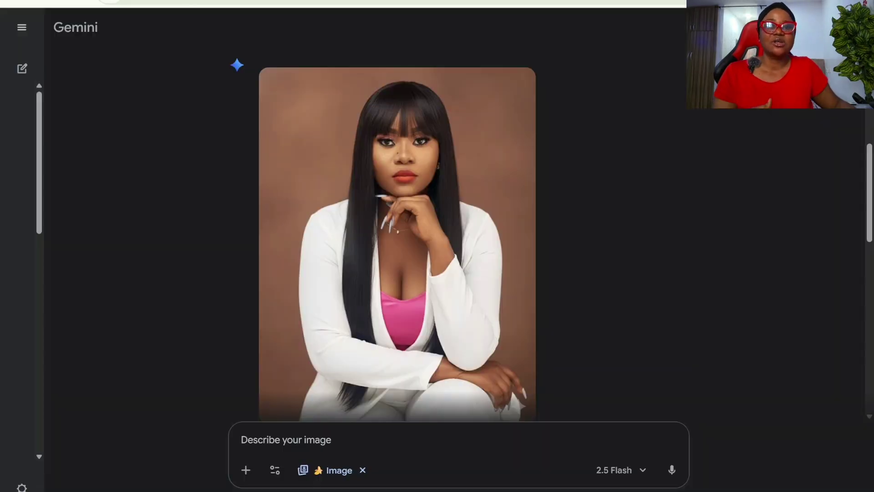
click(32, 69)
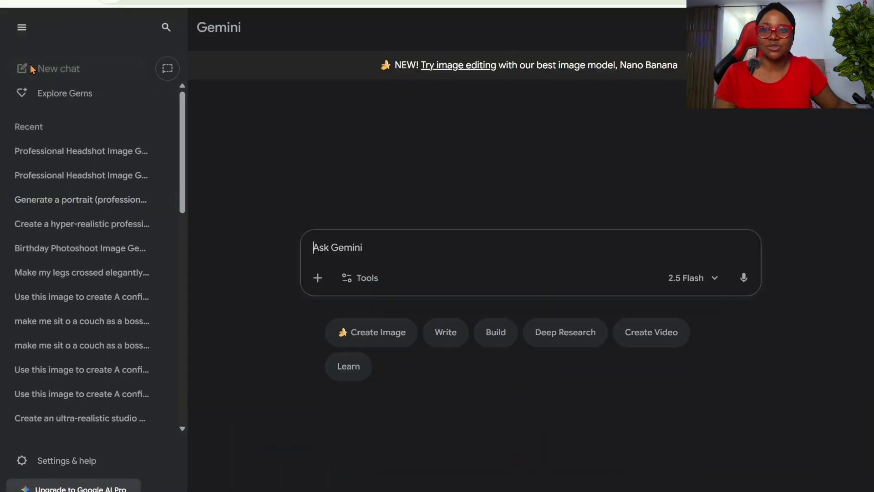
click(363, 338)
key(ctrl+v)
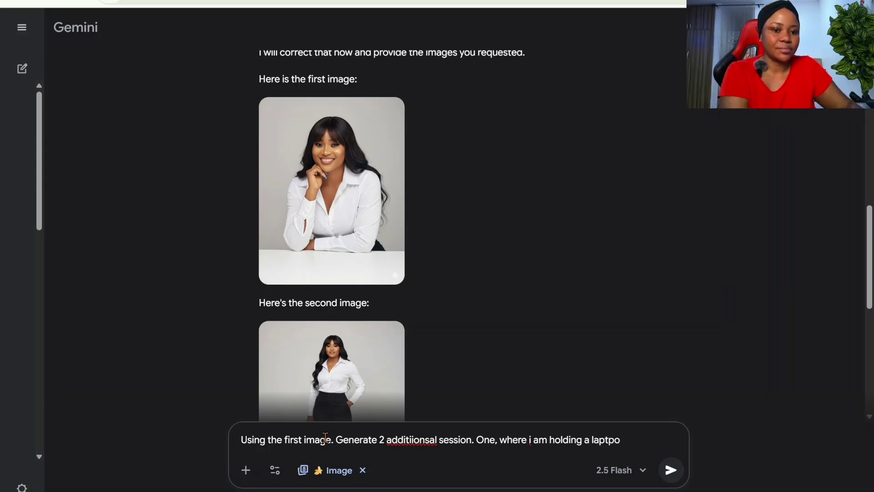
- Complete and submit the prompt for 2 additional sessions using the first image, one "holding a laptop and the other a camera"
key(BackSpace)
key(BackSpace)
key(BackSpace)
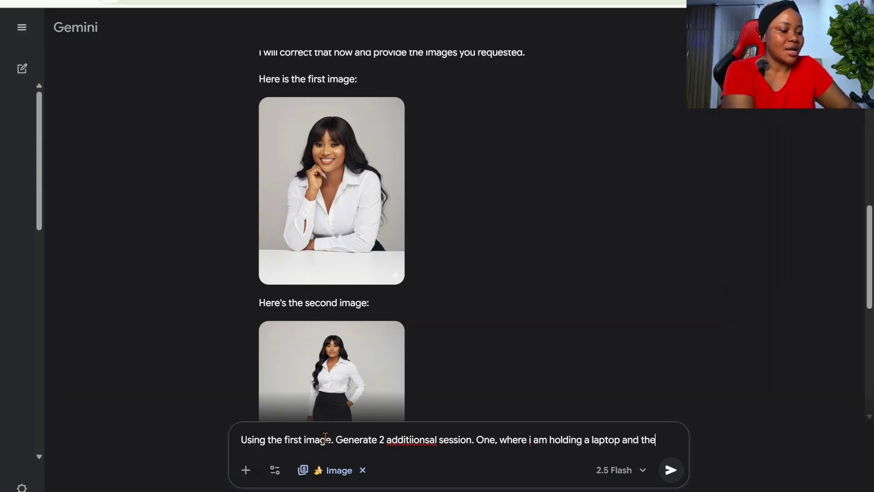
text(ther a camer)
text(a)
key(Return)
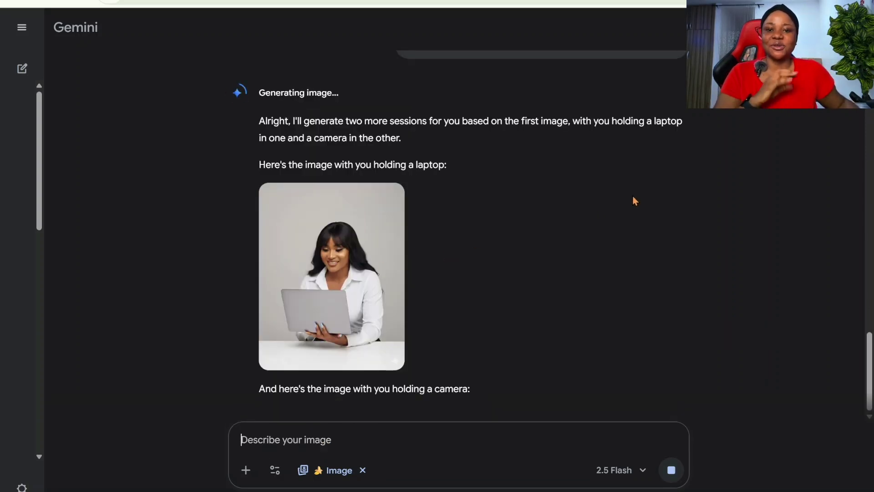
- View the generated laptop portrait full size, return to the chat and download the portrait with the camera
click(354, 267)
key(Right)
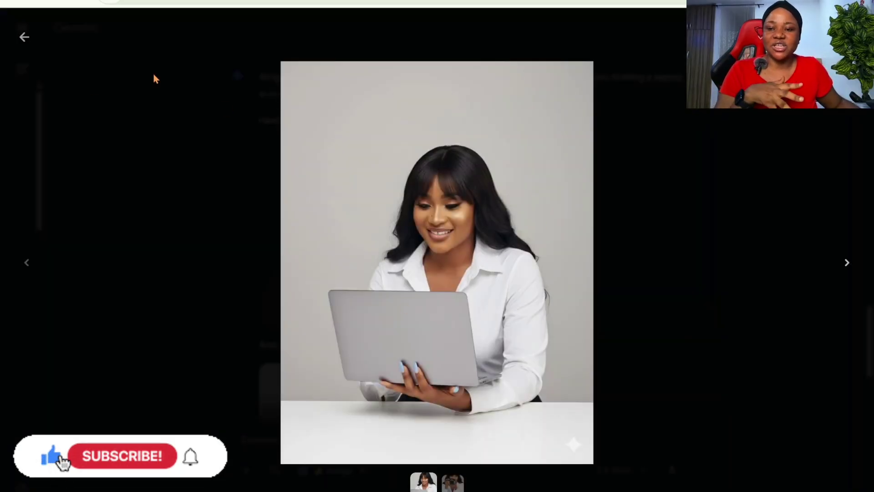
click(24, 37)
scroll(322, 215, down, 4)
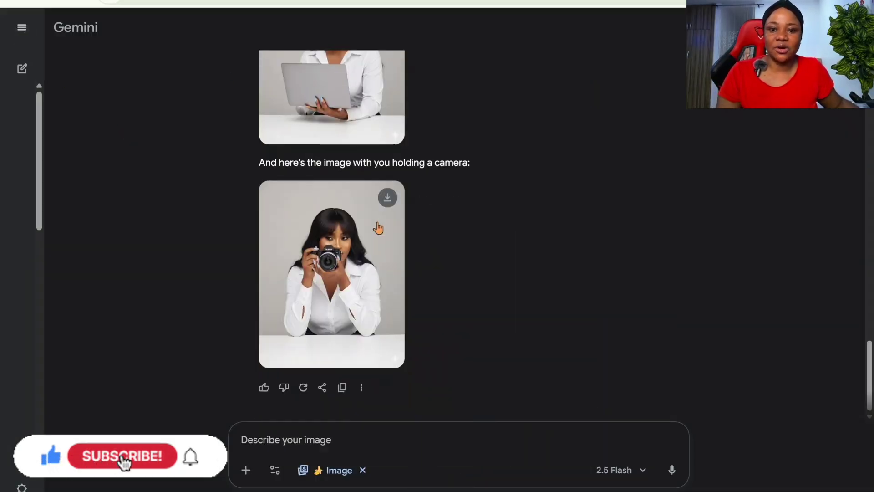
click(387, 198)
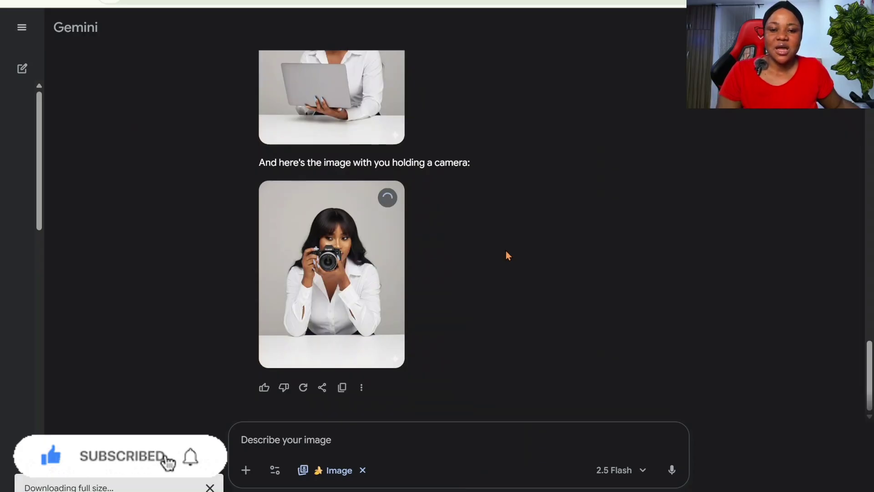
- Edit the submitted prompt to read "holding a macbook laptop" and regenerate the images from it
scroll(501, 250, up, 5)
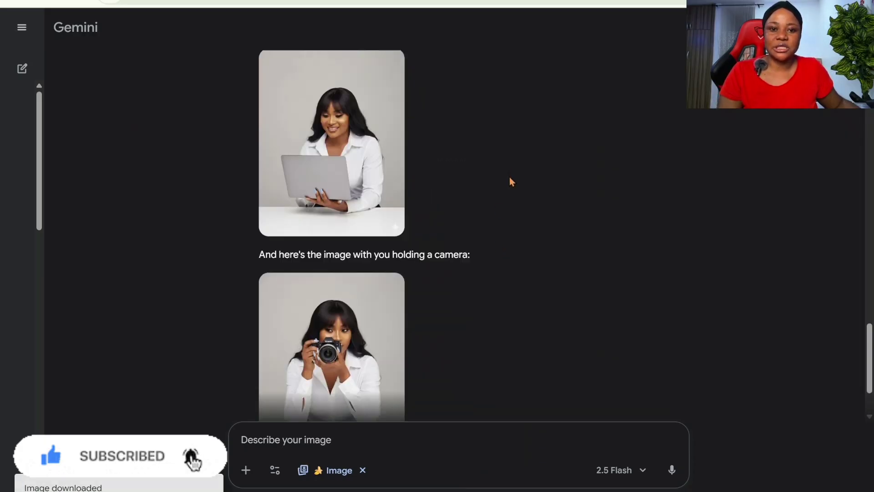
click(380, 127)
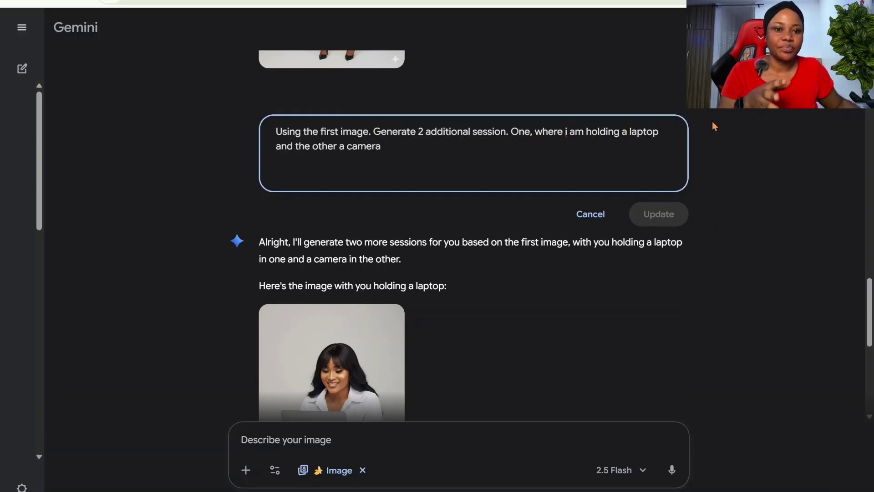
text(macbo ok)
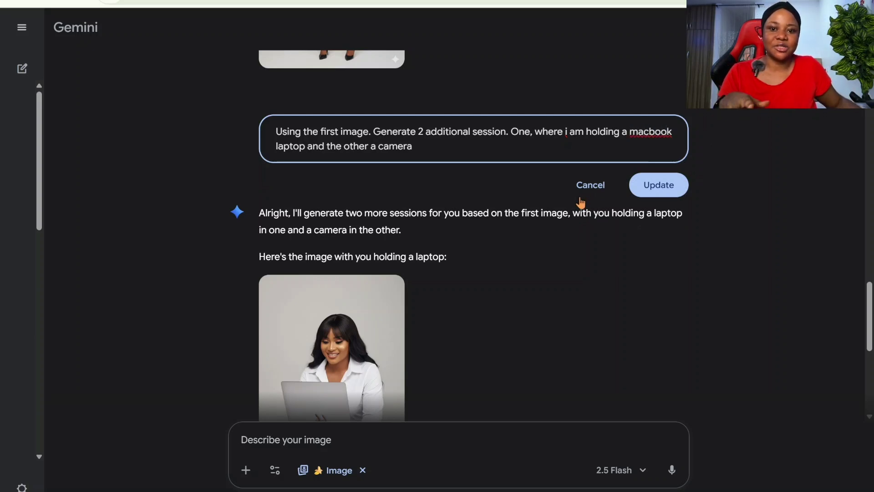
click(674, 190)
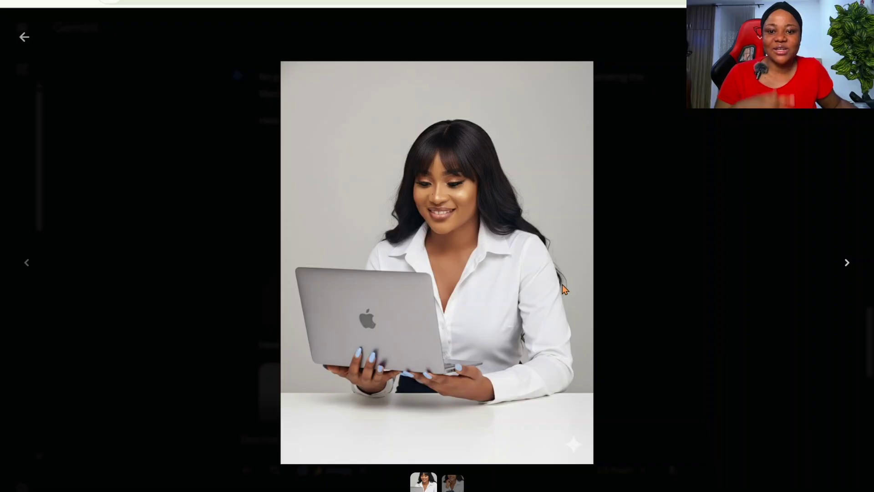